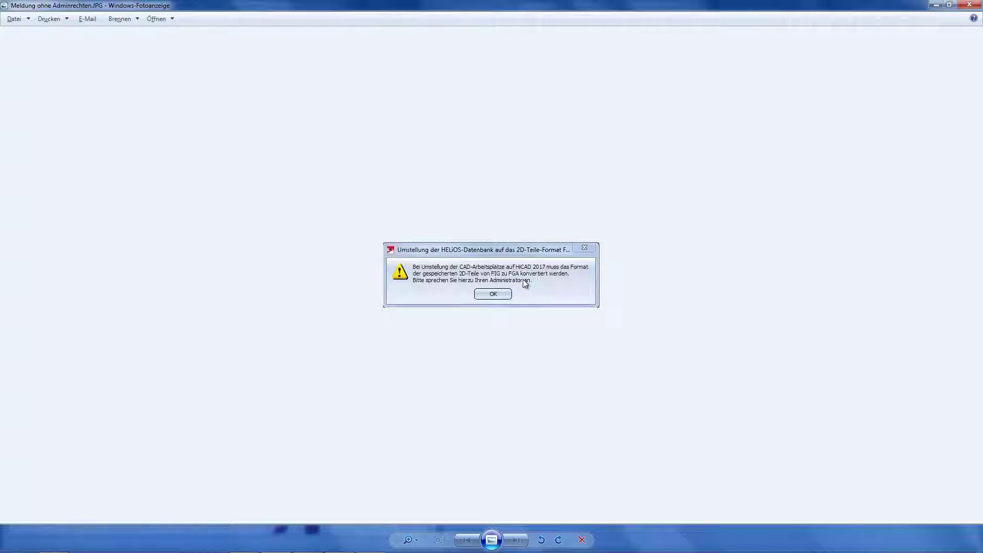
# - Leave the FIG-to-FGA warning screenshot and bring HiCAD 2017 to the front
pyautogui.hotkey('alt', 'Tab')
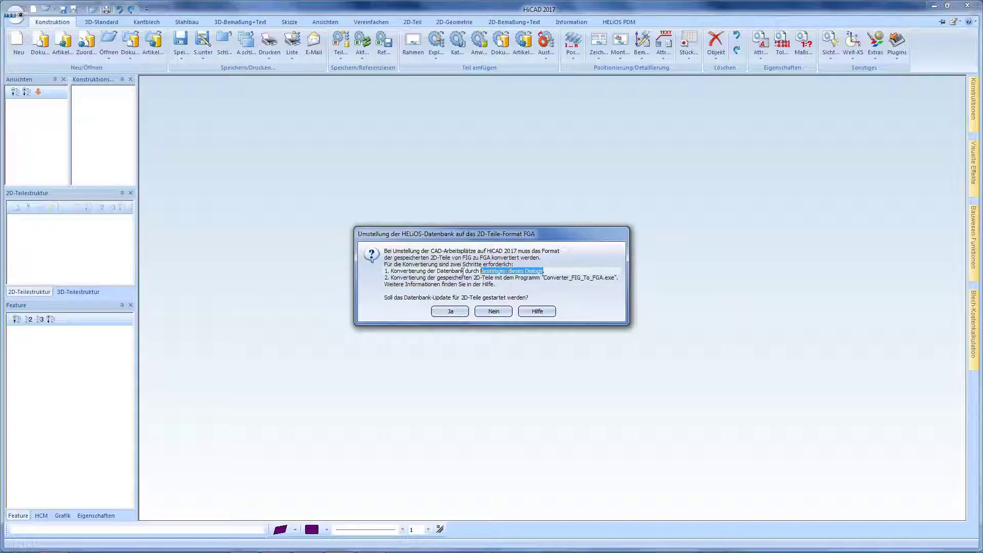
# - Highlight conversion steps 1 and 2 in the database-update message, then switch to HELiOS Desktop
pyautogui.moveTo(545, 271); pyautogui.dragTo(391, 271)
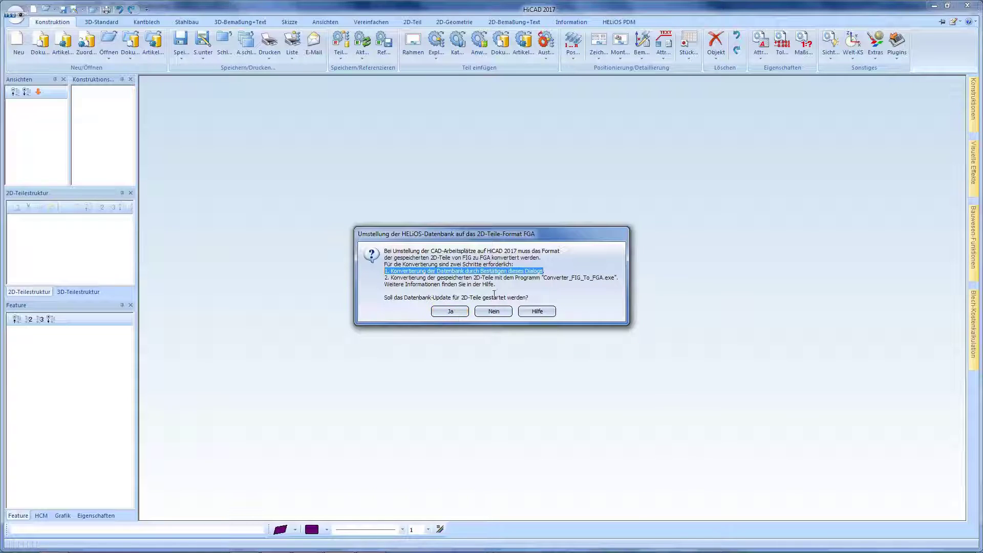
pyautogui.moveTo(385, 279); pyautogui.dragTo(564, 280)
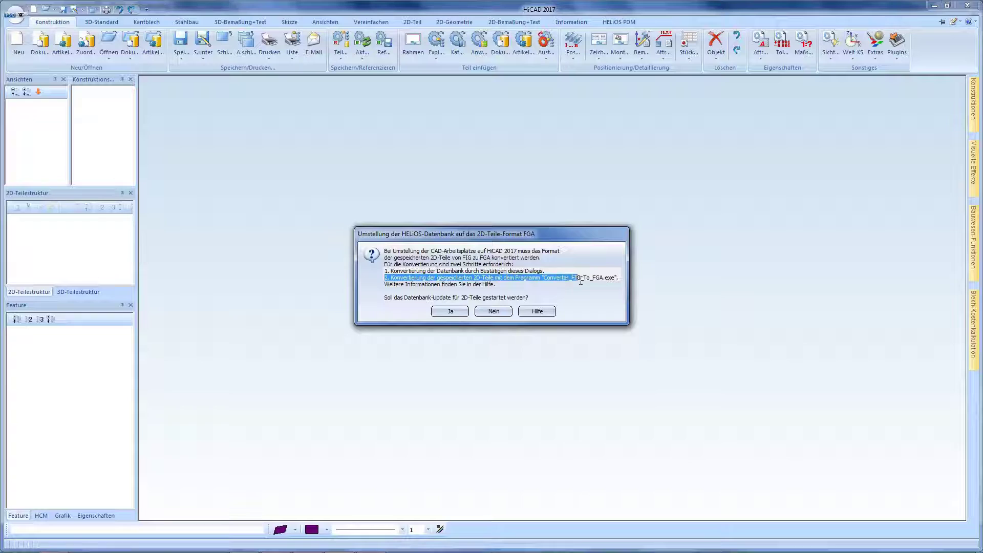
pyautogui.moveTo(564, 281); pyautogui.dragTo(616, 279)
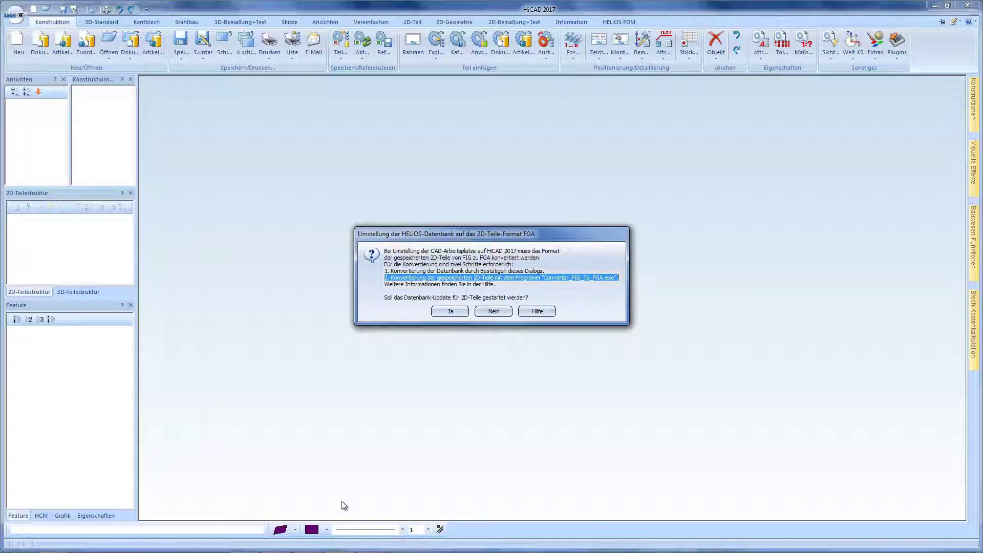
pyautogui.hotkey('alt', 'Tab')
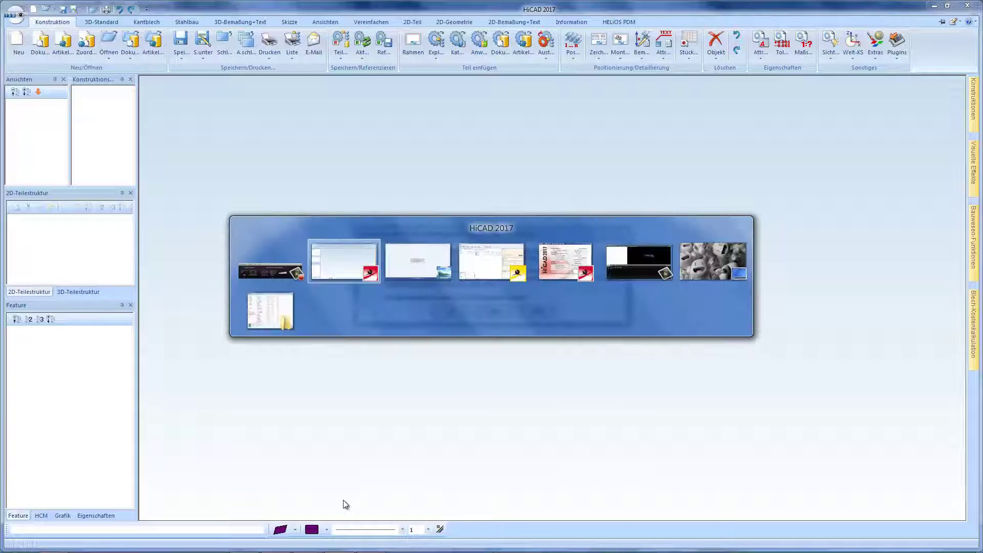
# - Inspect document DN-000208 (Mutter M16) and its preview on the Ansicht tab
pyautogui.press('Tab')
pyautogui.press('Tab')
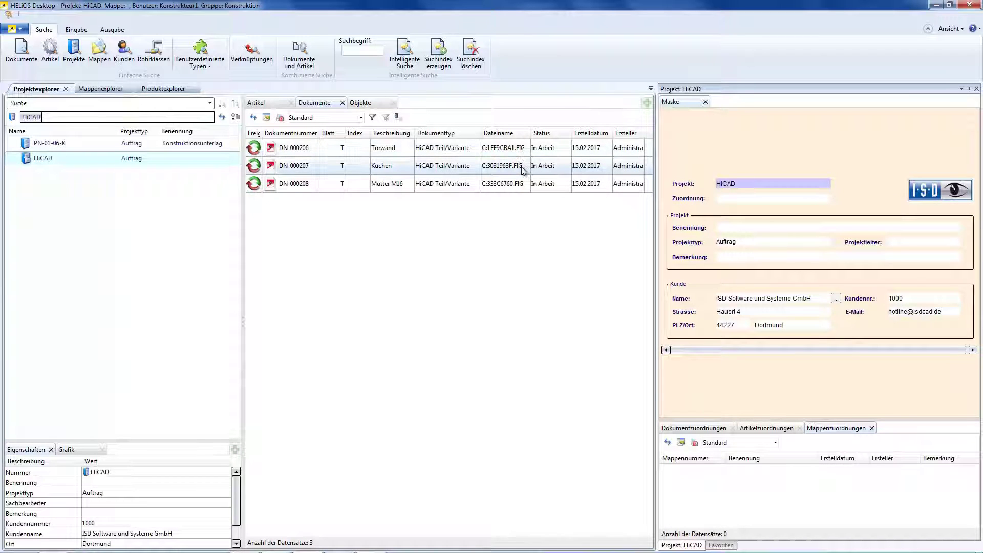
pyautogui.click(522, 186)
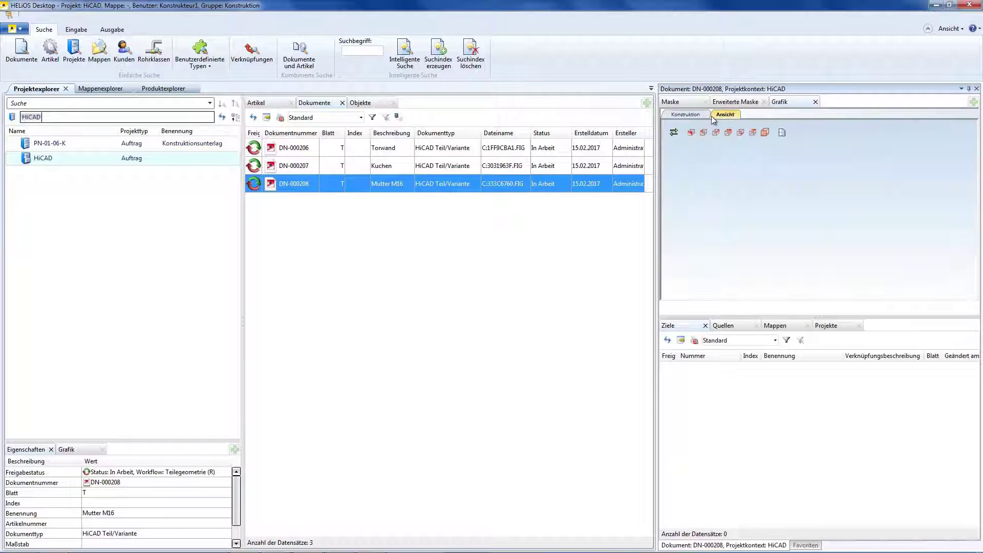
pyautogui.click(695, 116)
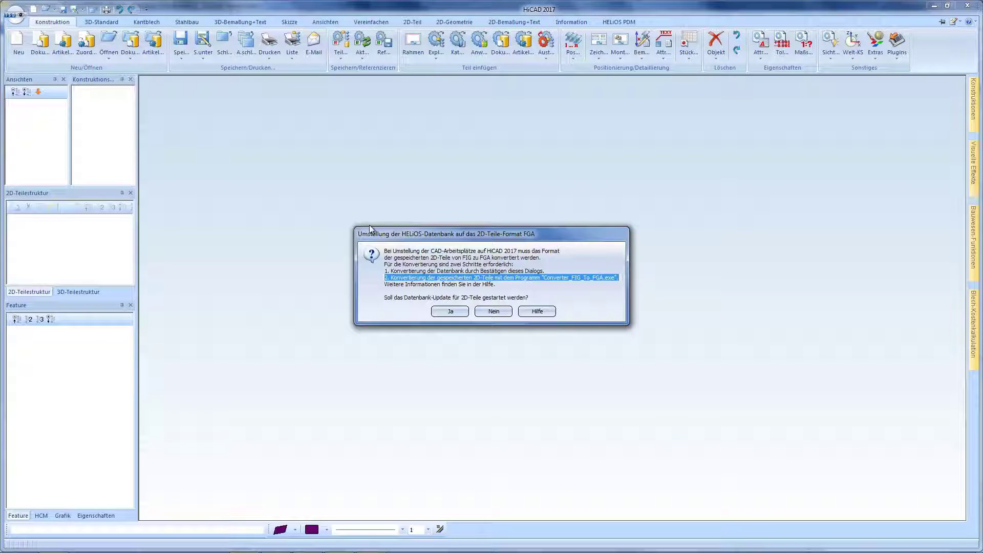
# - Approve the FGA database update, dismiss the success message, and accept the Start Center settings
pyautogui.click(450, 312)
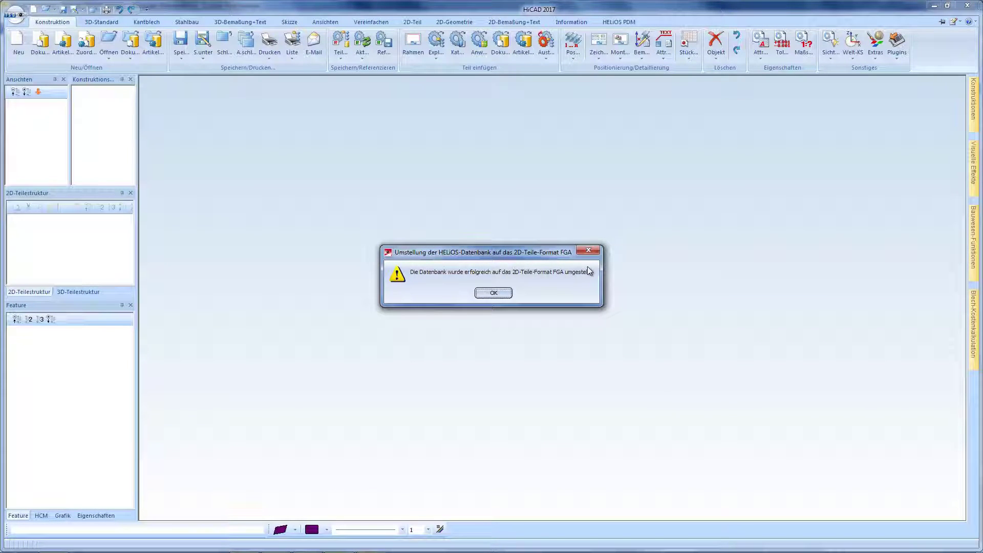
pyautogui.click(497, 293)
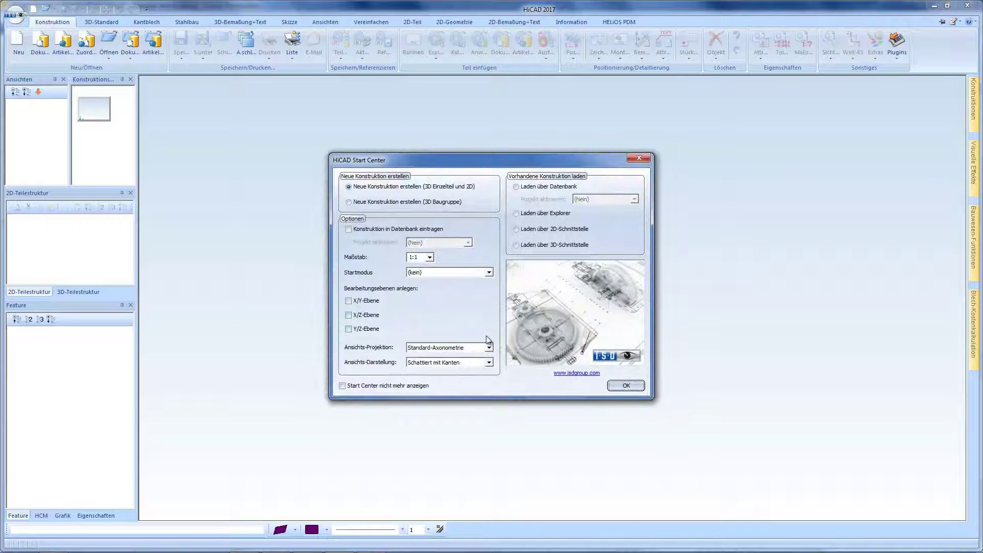
pyautogui.click(625, 386)
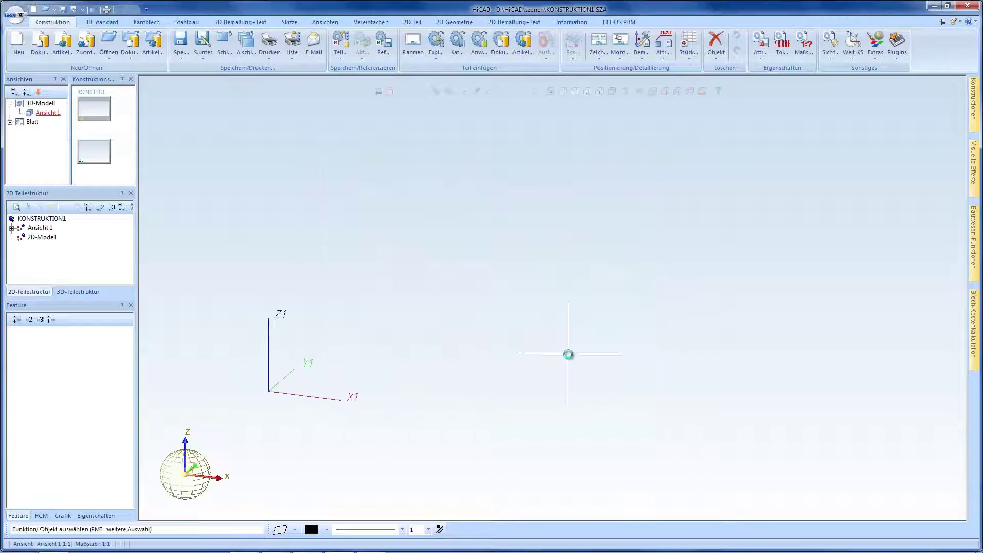
pyautogui.hotkey('alt', 'Tab')
pyautogui.hotkey('alt', 'Tab')
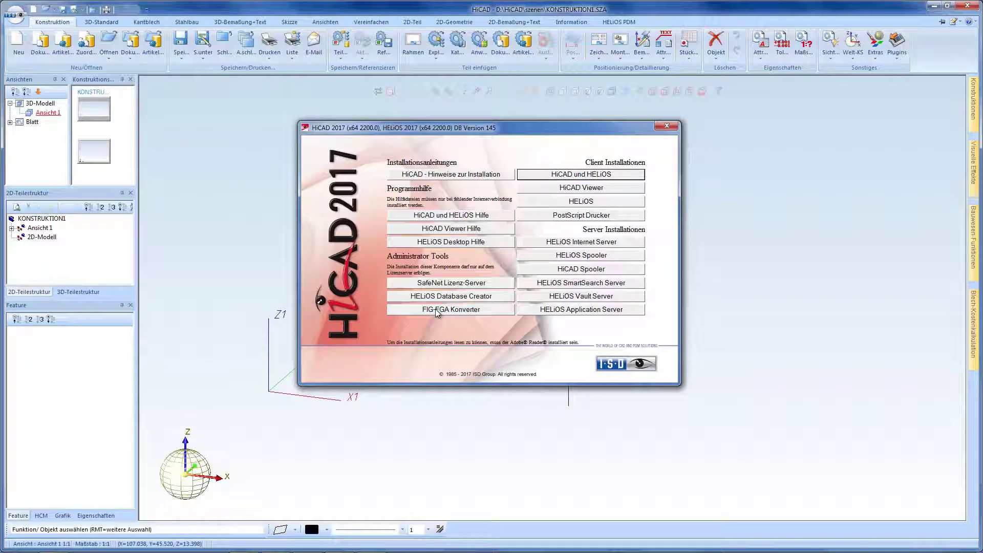
# - Launch Converter_FIG_To_FGA.exe from the D:\HiCAD\exe folder in Explorer
pyautogui.hotkey('alt', 'Tab')
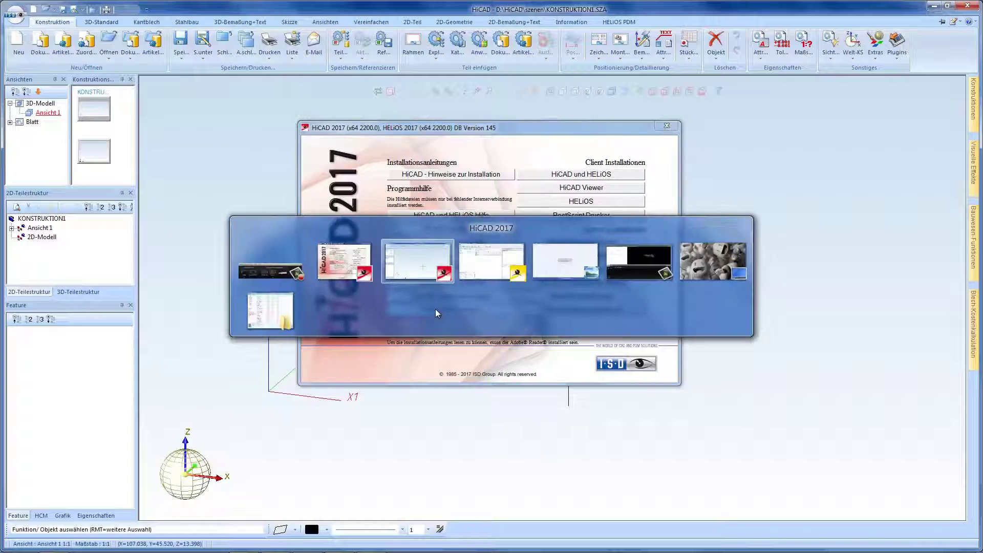
pyautogui.hotkey('alt', 'Tab')
pyautogui.hotkey('alt', 'Tab')
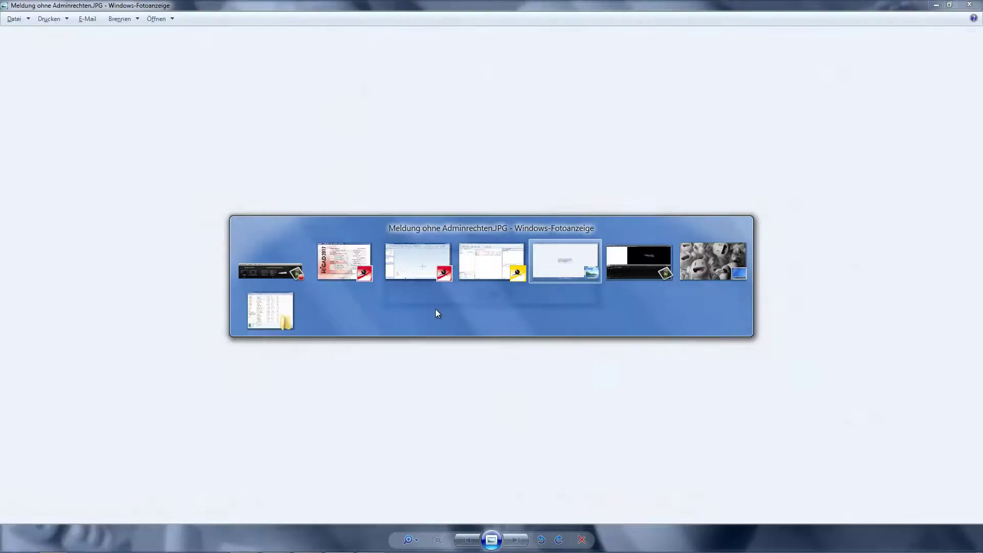
pyautogui.hotkey('alt', 'Tab')
pyautogui.hotkey('alt', 'Tab')
pyautogui.hotkey('alt', 'Tab')
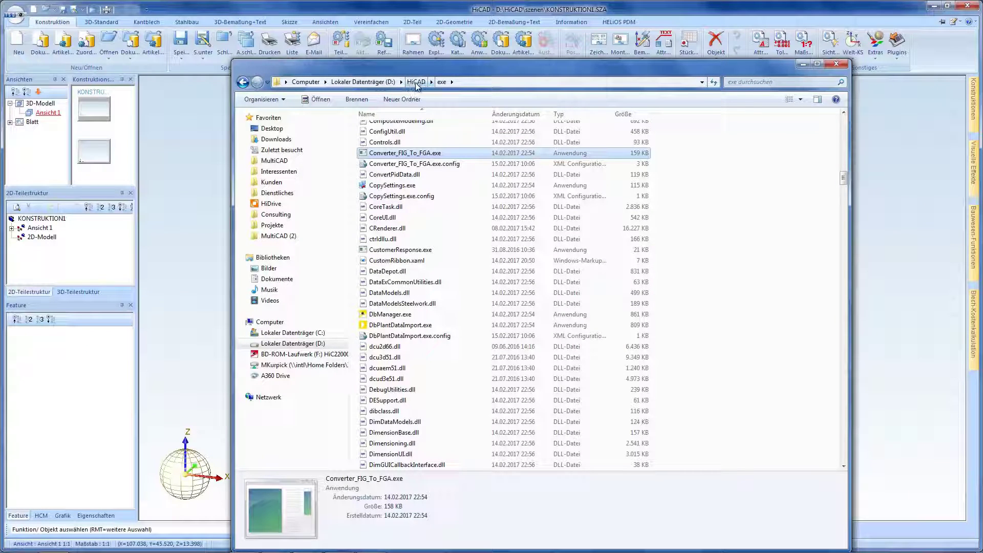
pyautogui.moveTo(388, 154); pyautogui.dragTo(380, 158)
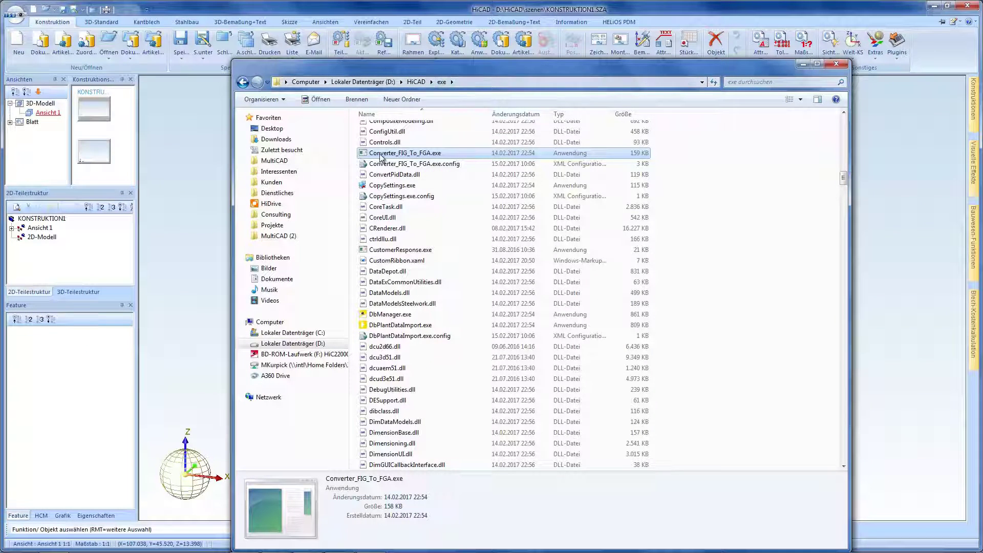
pyautogui.doubleClick(380, 157)
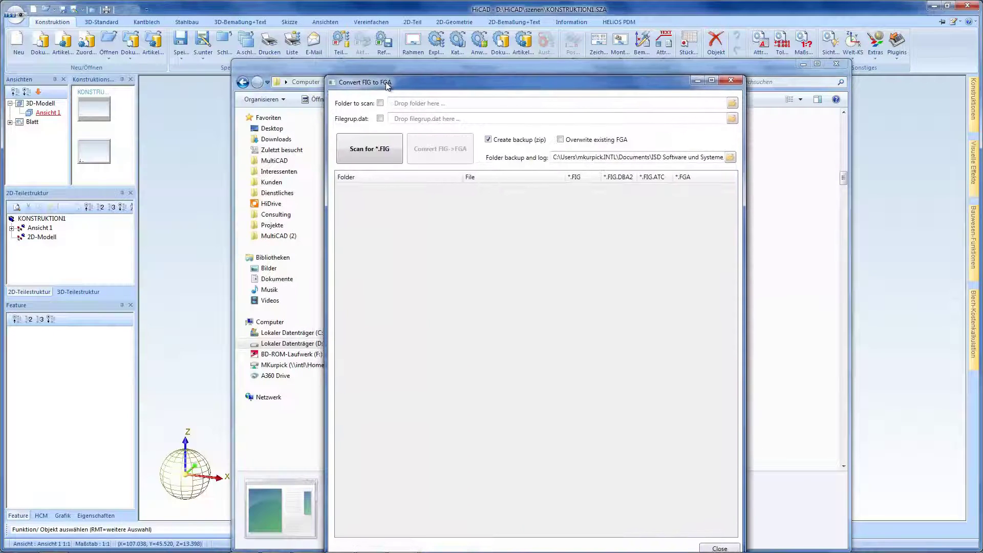
# - Load FILEGRUP.DAT as the folder list for scanning
pyautogui.click(379, 119)
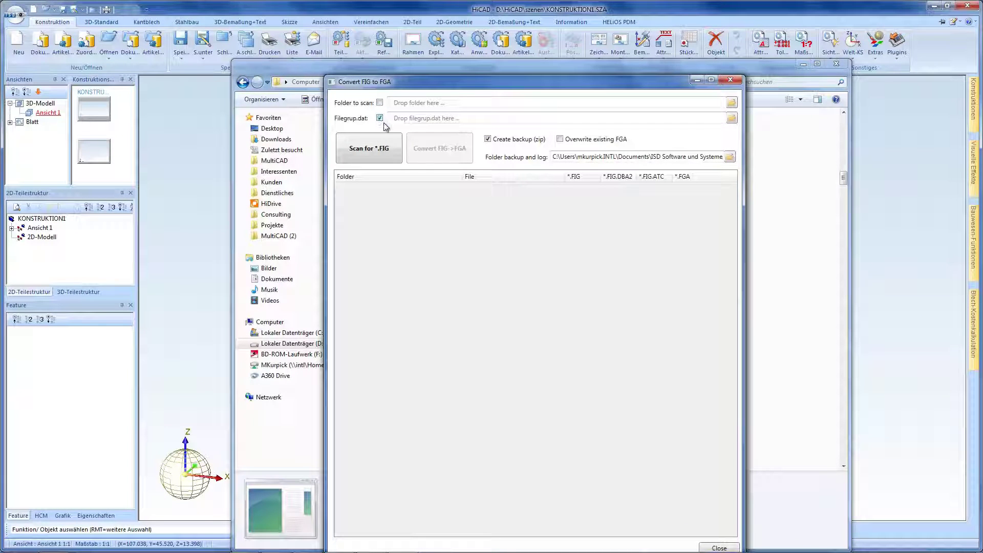
pyautogui.click(732, 119)
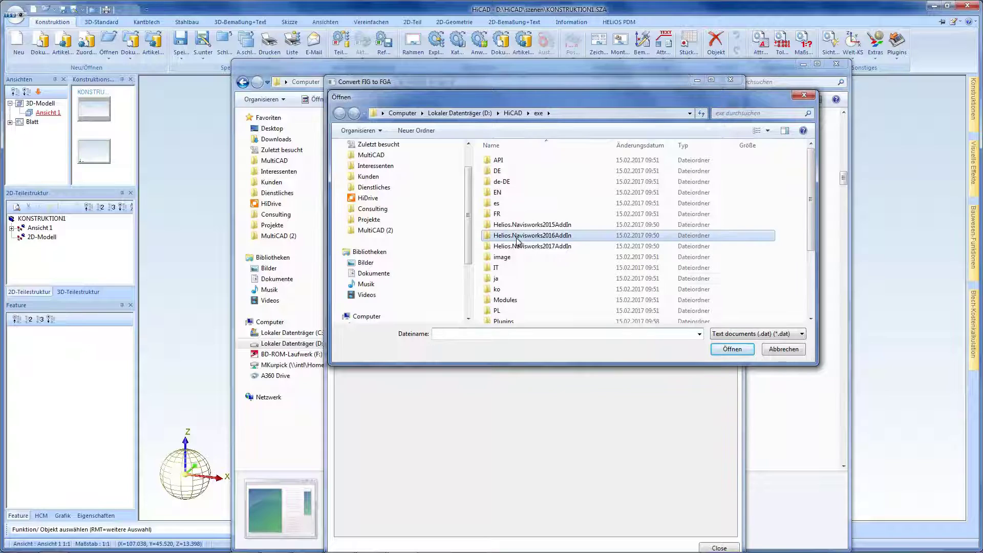
pyautogui.scroll(-3, 518, 243)
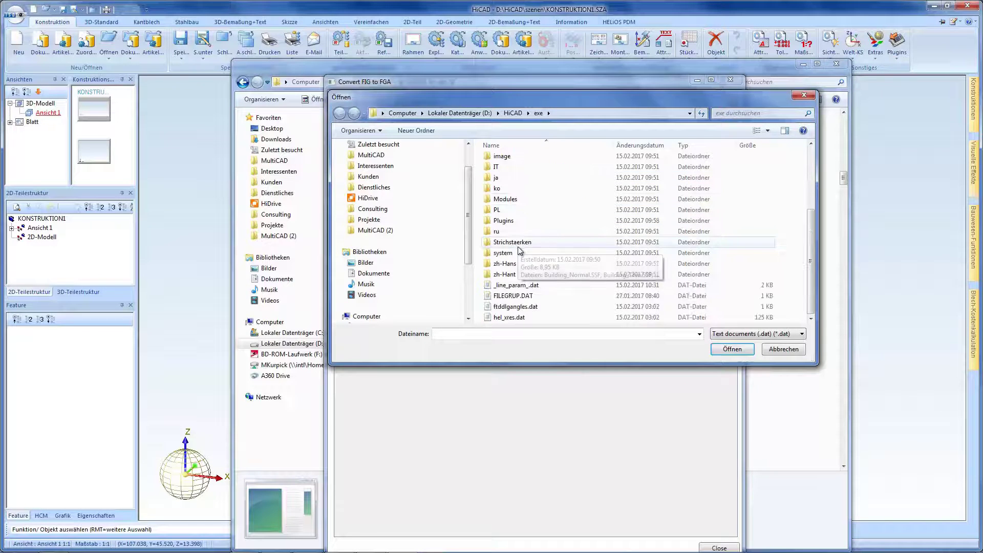
pyautogui.click(515, 299)
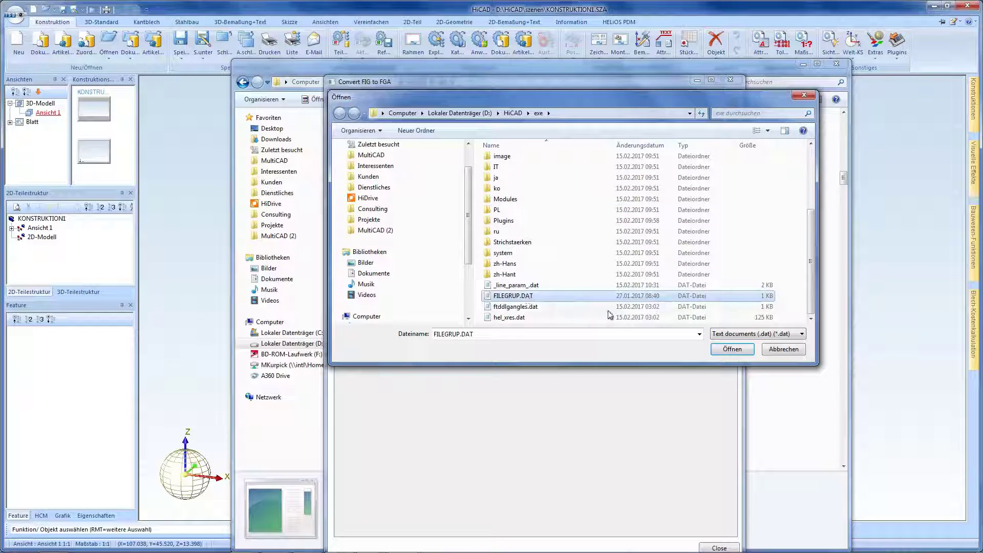
pyautogui.click(734, 351)
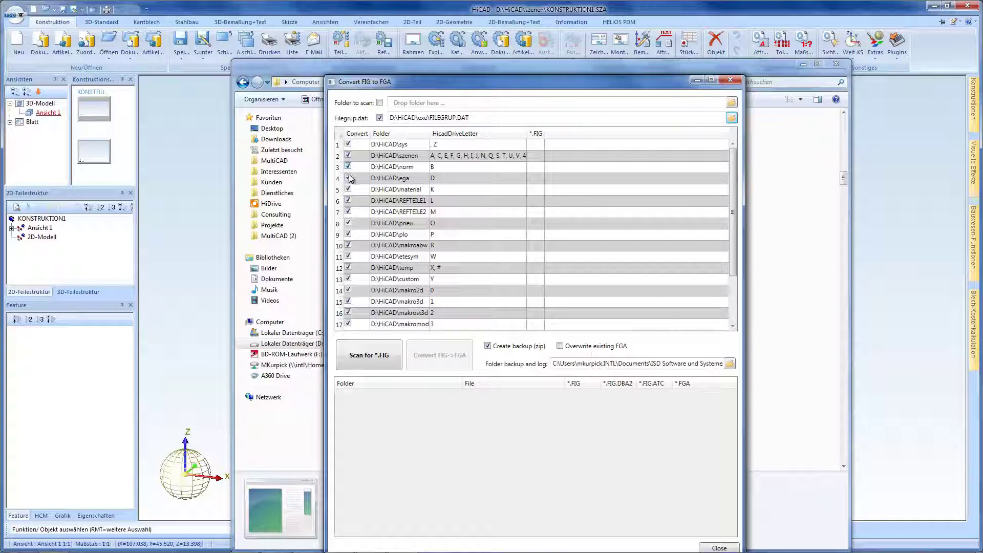
# - Scan for the six FIG files and convert them all to FGA
pyautogui.click(367, 360)
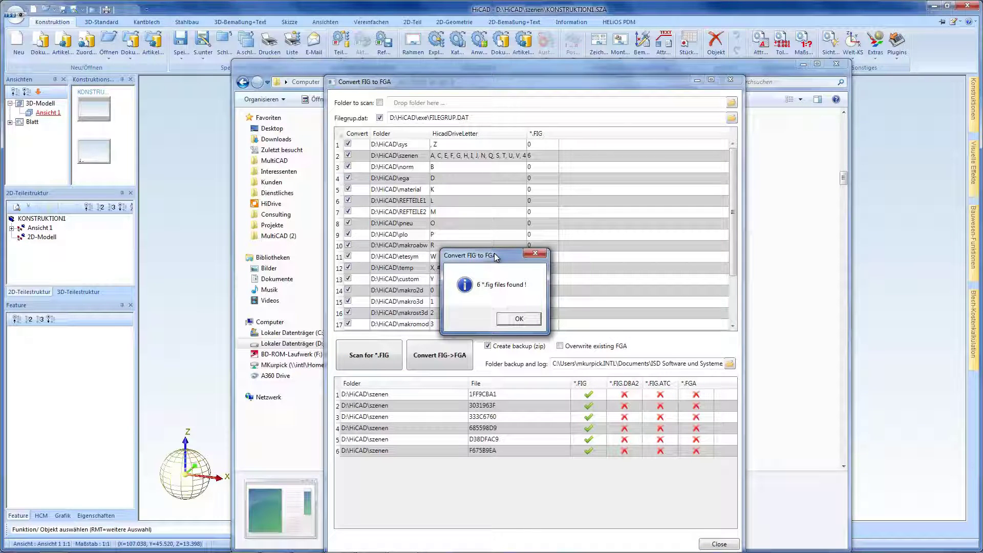
pyautogui.click(518, 321)
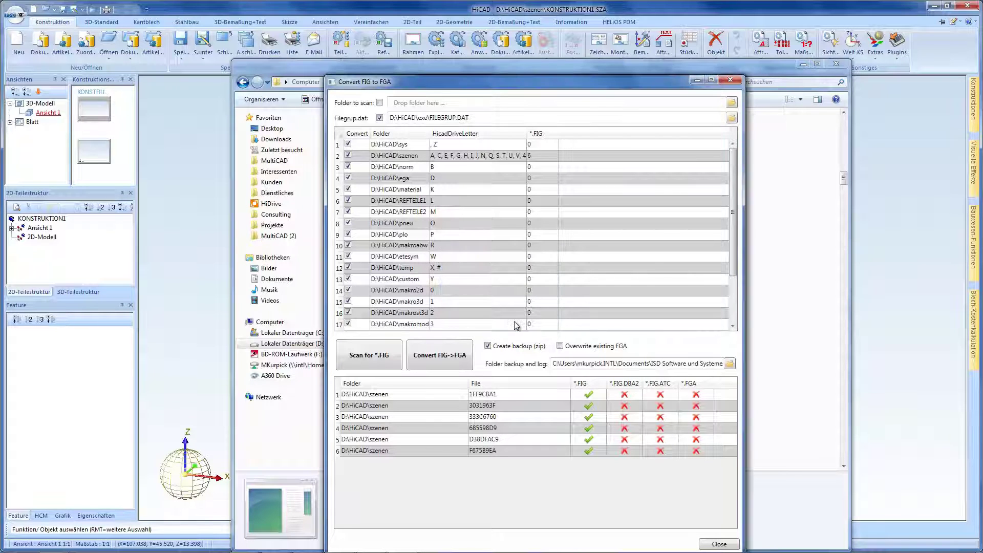
pyautogui.click(440, 356)
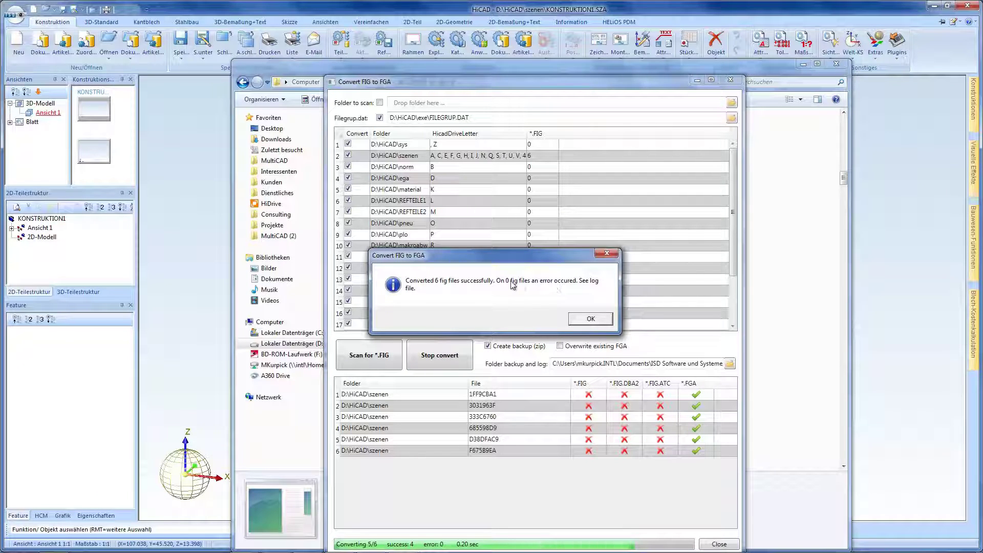
pyautogui.click(591, 320)
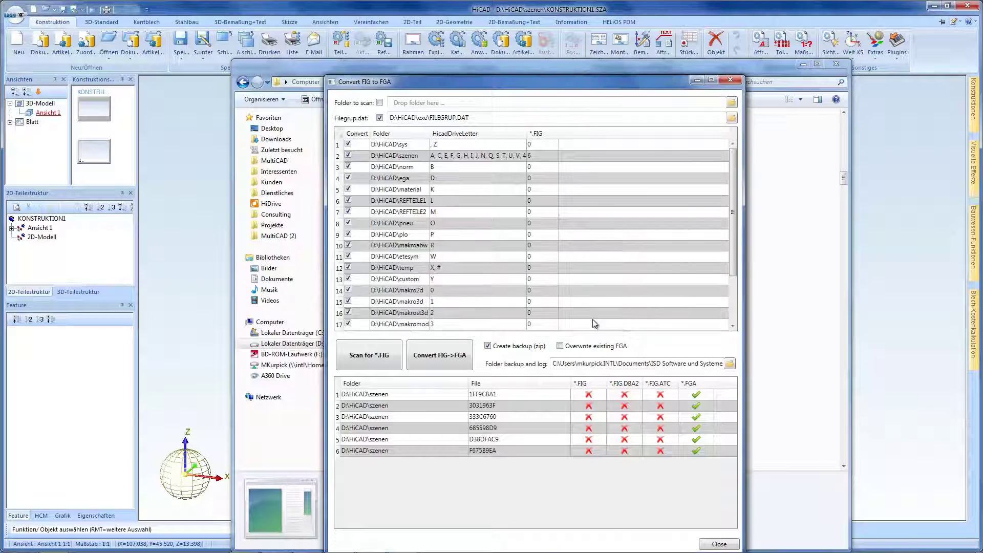
# - Close the FIG converter and the Explorer window, then bring HELiOS Desktop forward
pyautogui.click(712, 544)
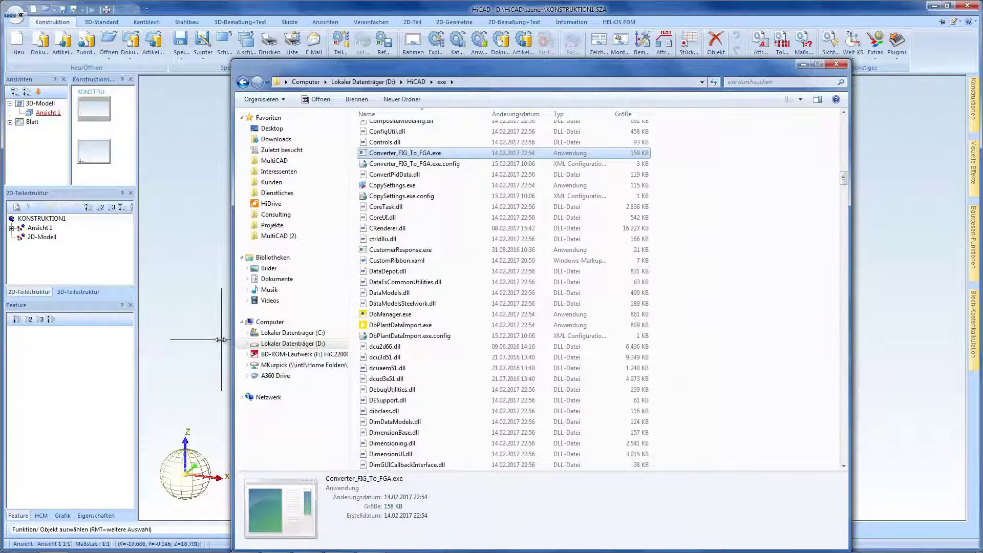
pyautogui.click(220, 339)
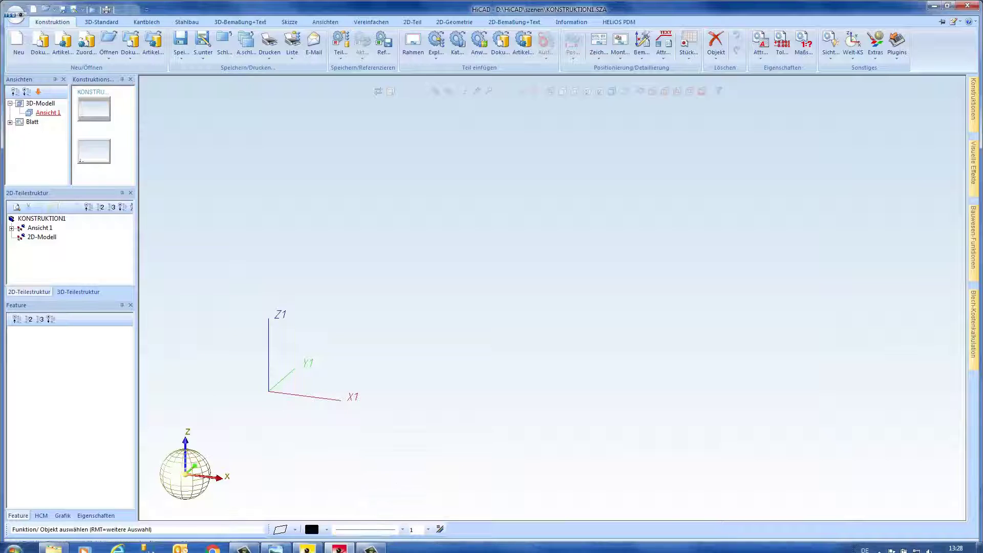
pyautogui.moveTo(308, 542)
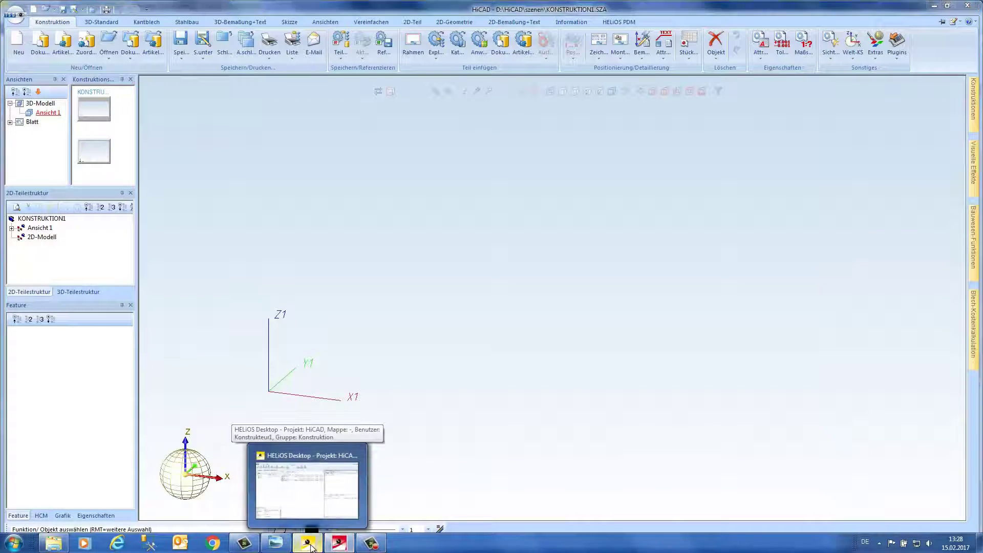
pyautogui.click(322, 542)
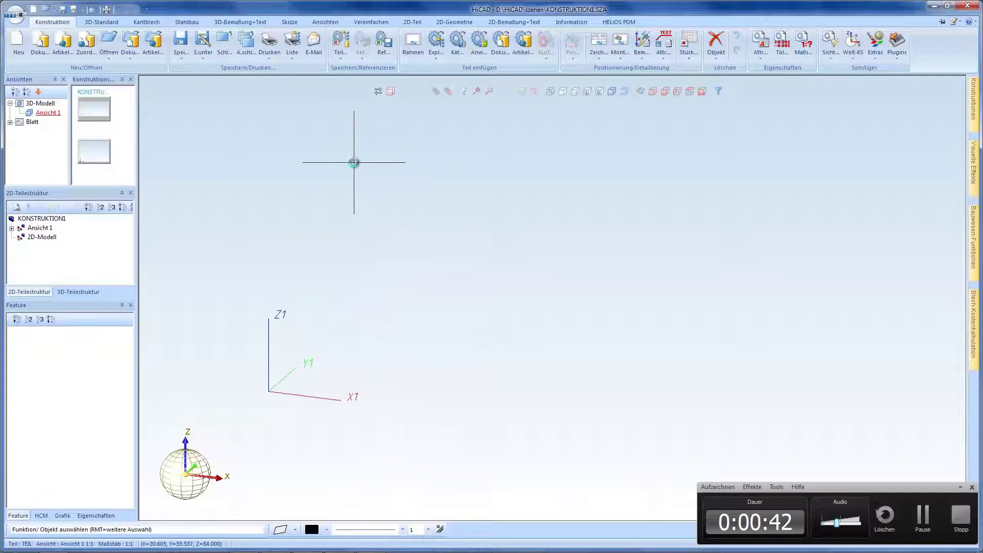
# - Create a new 2D part with the default name and draw a rectangle in it
pyautogui.click(413, 21)
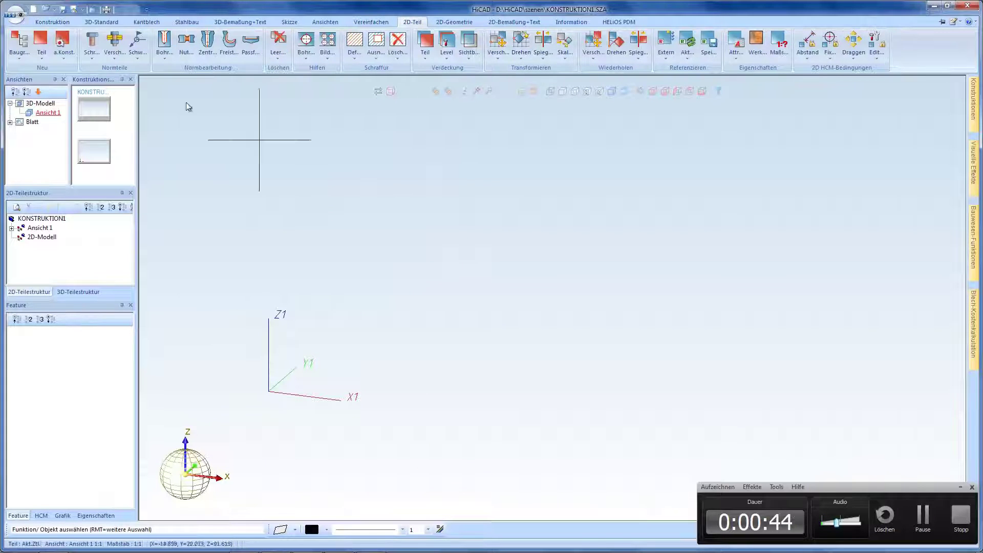
pyautogui.click(41, 43)
pyautogui.press('Return')
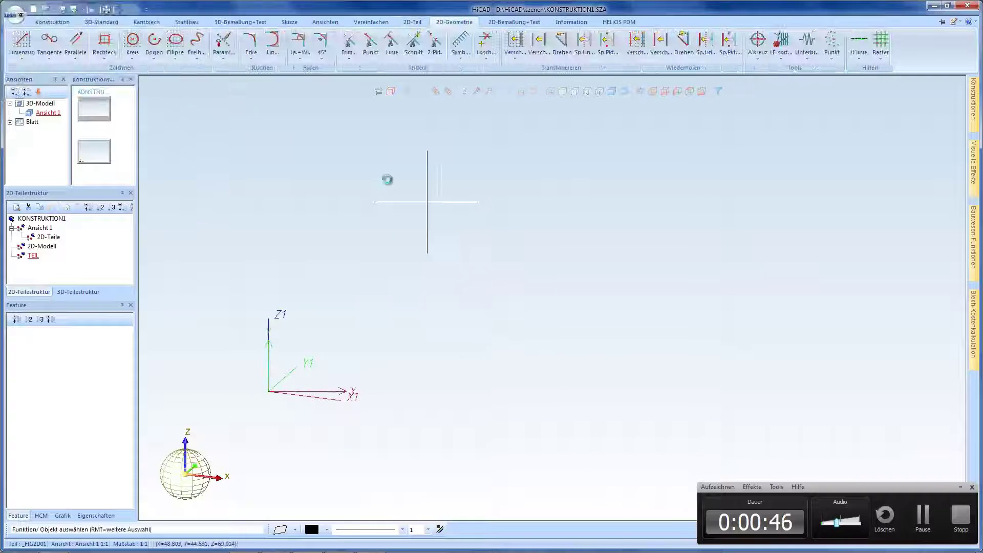
pyautogui.click(111, 40)
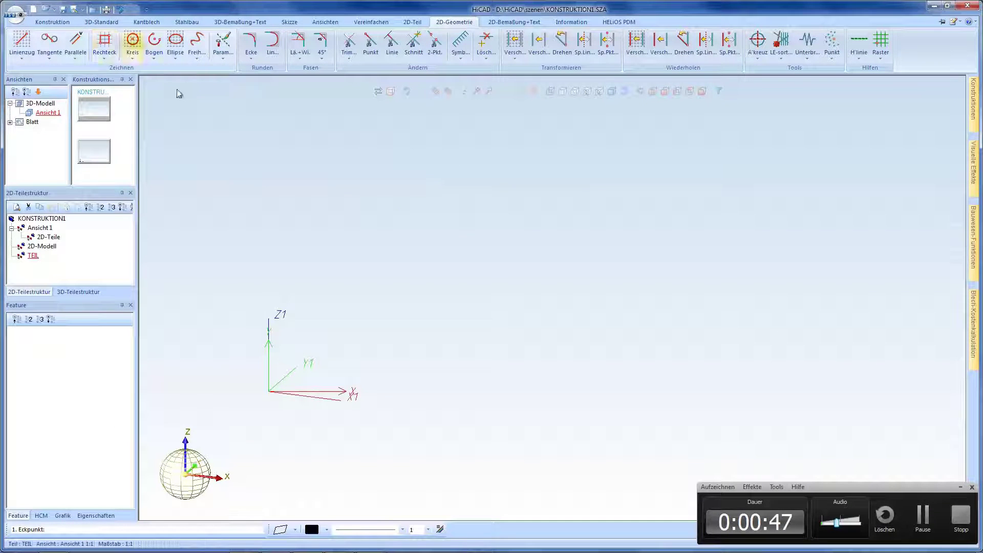
pyautogui.click(337, 203)
pyautogui.click(749, 409)
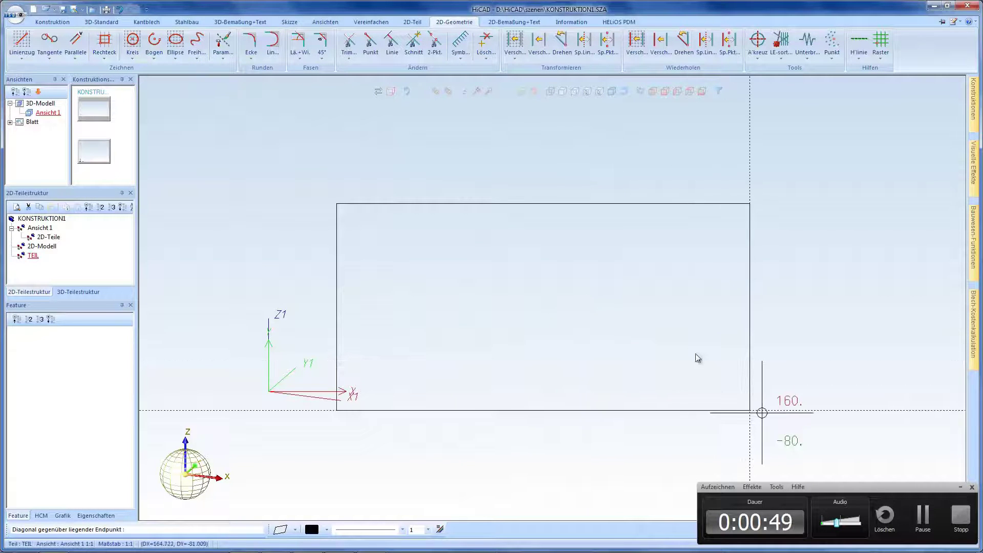
# - Draw two equal circles side by side inside the rectangle
pyautogui.click(133, 41)
pyautogui.click(409, 310)
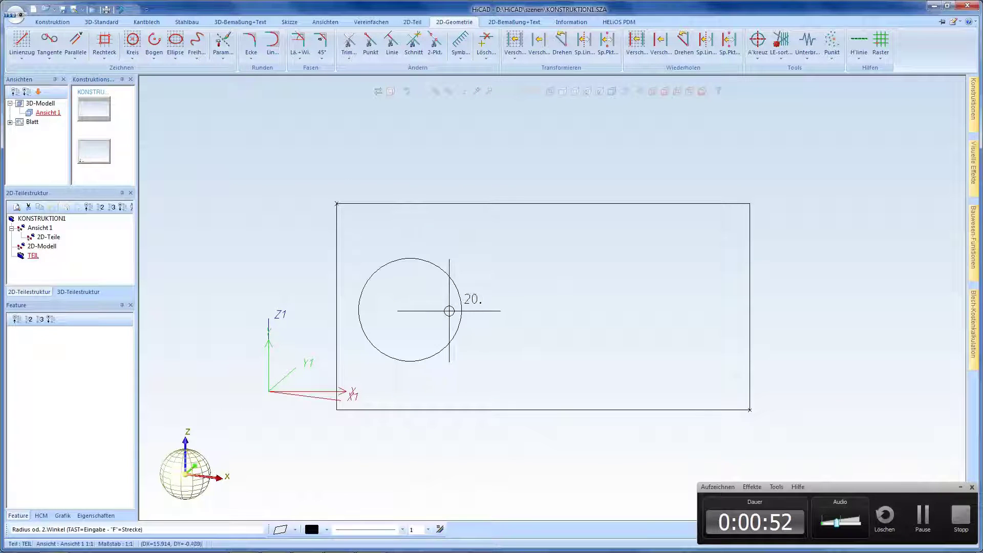
pyautogui.click(461, 309)
pyautogui.click(620, 310)
pyautogui.click(670, 304)
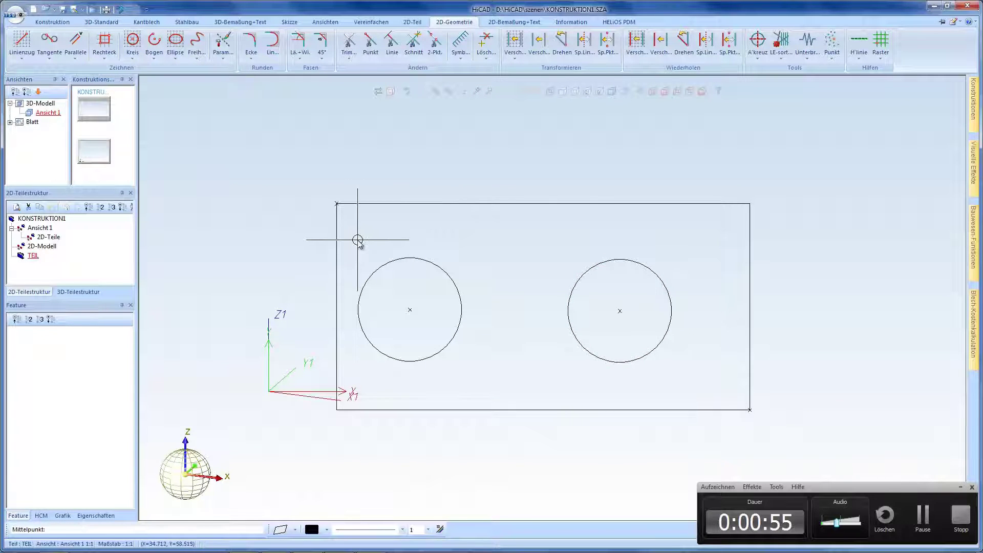
pyautogui.middleClick(341, 241)
pyautogui.rightClick(330, 242)
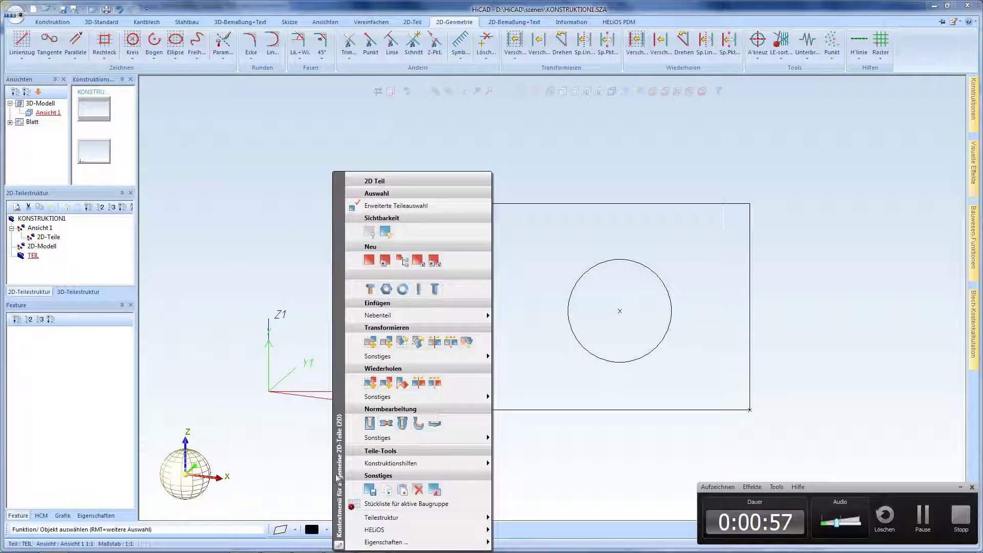
# - Save the part to project HiCAD as database 2D part 'Torwand 2' (DN-000210)
pyautogui.click(369, 489)
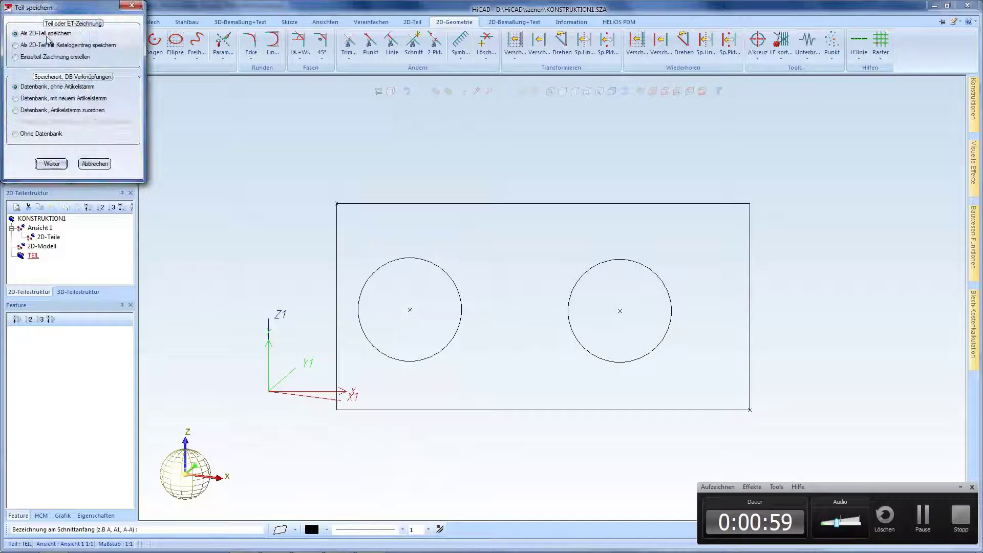
pyautogui.click(51, 164)
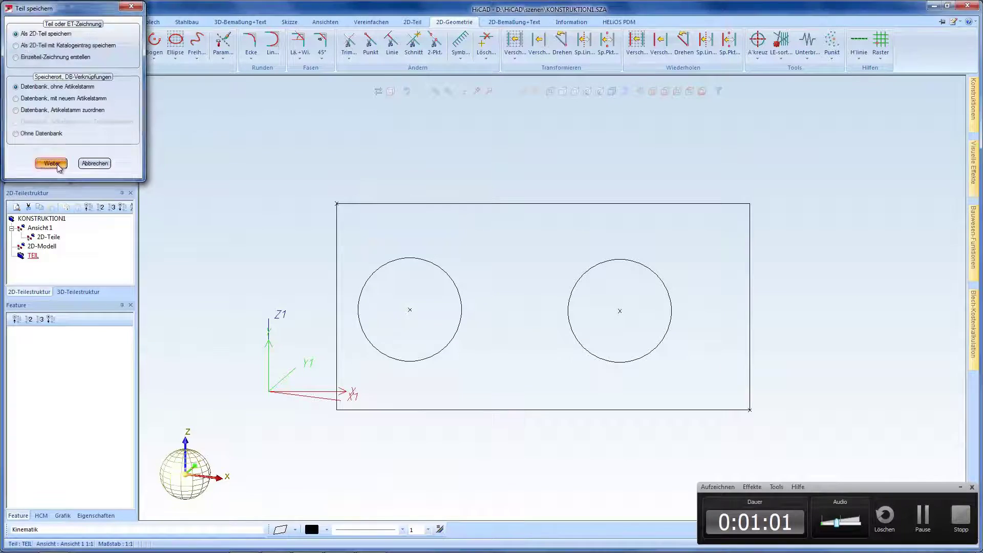
pyautogui.click(256, 149)
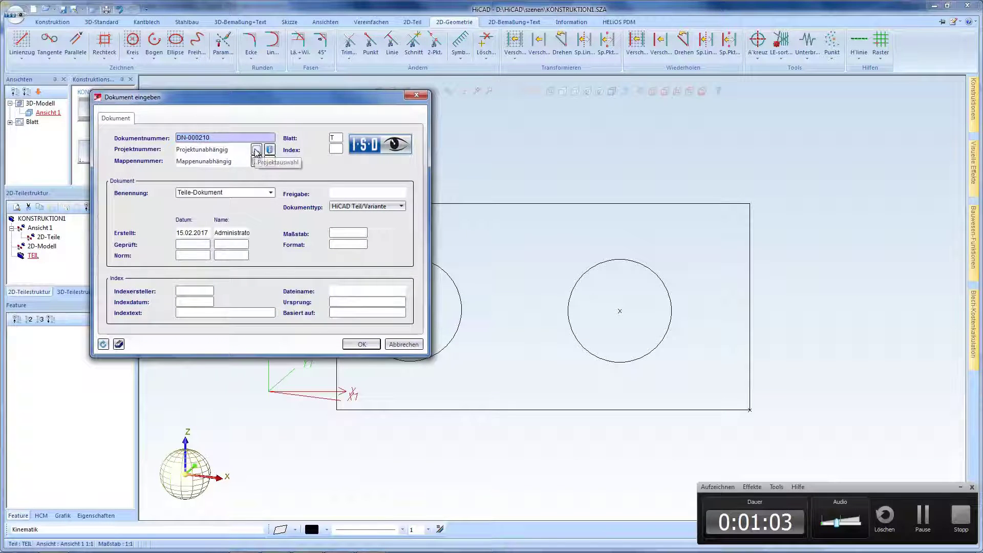
pyautogui.doubleClick(103, 126)
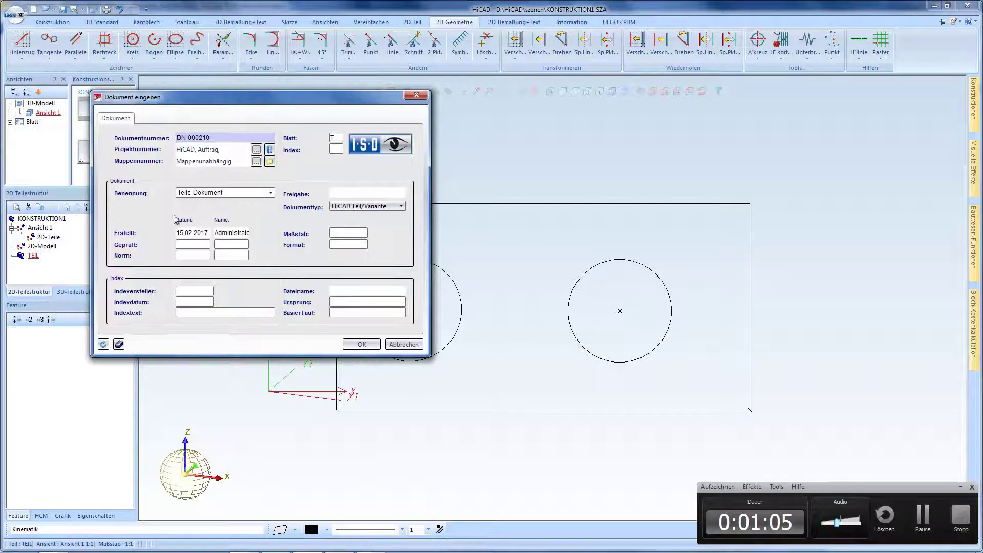
pyautogui.doubleClick(227, 194)
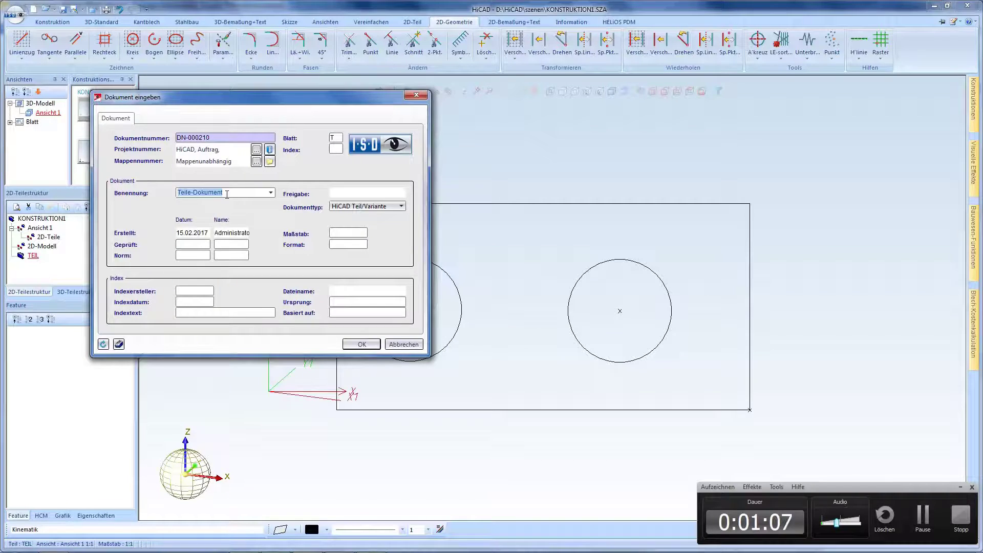
pyautogui.write('Torwa')
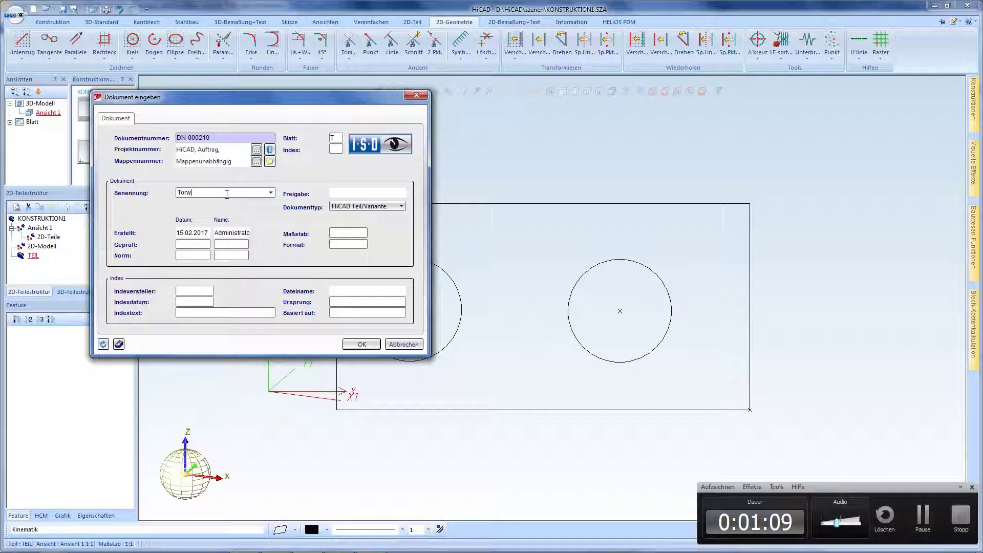
pyautogui.write('nd 2')
pyautogui.click(359, 344)
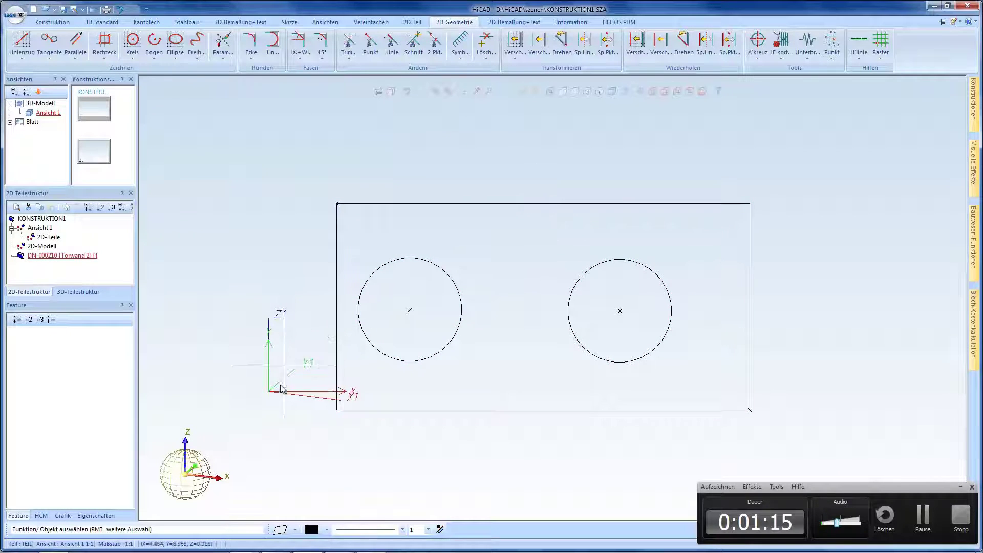
# - Refresh HELiOS Desktop's document list and select DN-000210 Torwand 2 to see its preview
pyautogui.hotkey('alt', 'Tab')
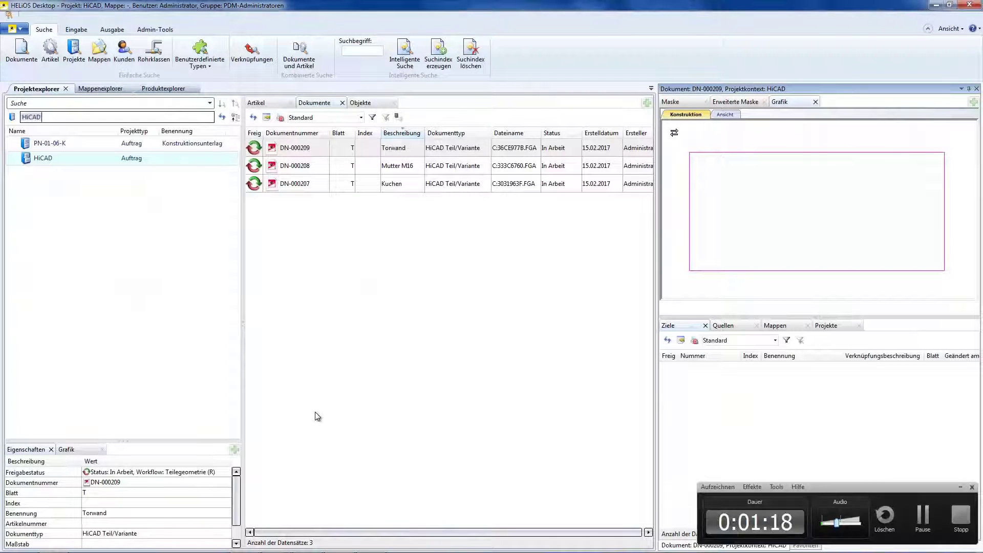
pyautogui.click(310, 205)
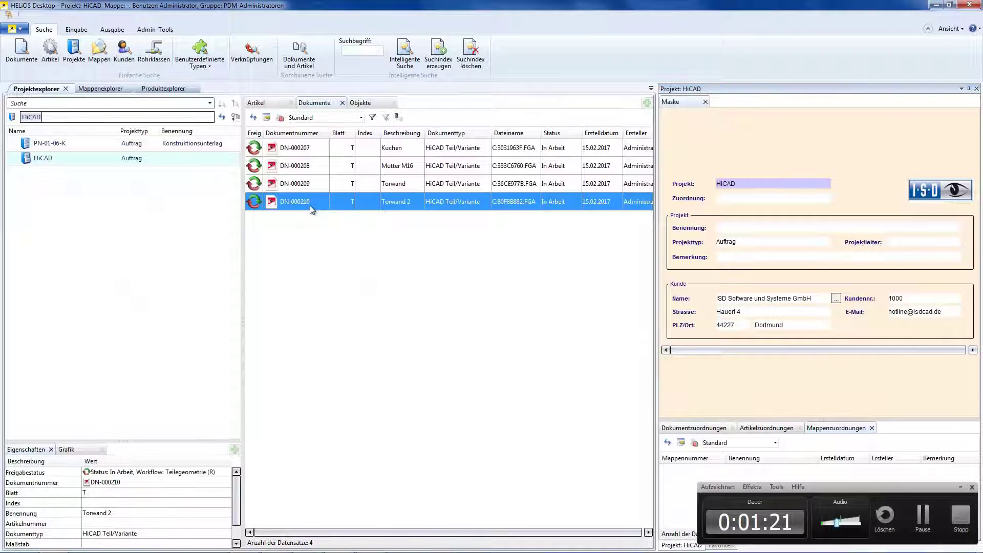